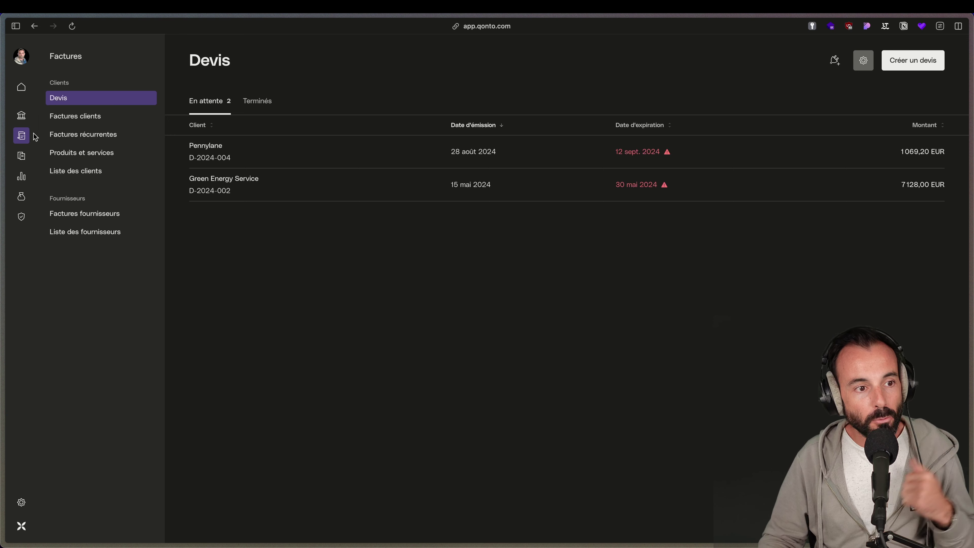
Go to the quotes list in the invoicing section and start a new quote
left_click(22, 139)
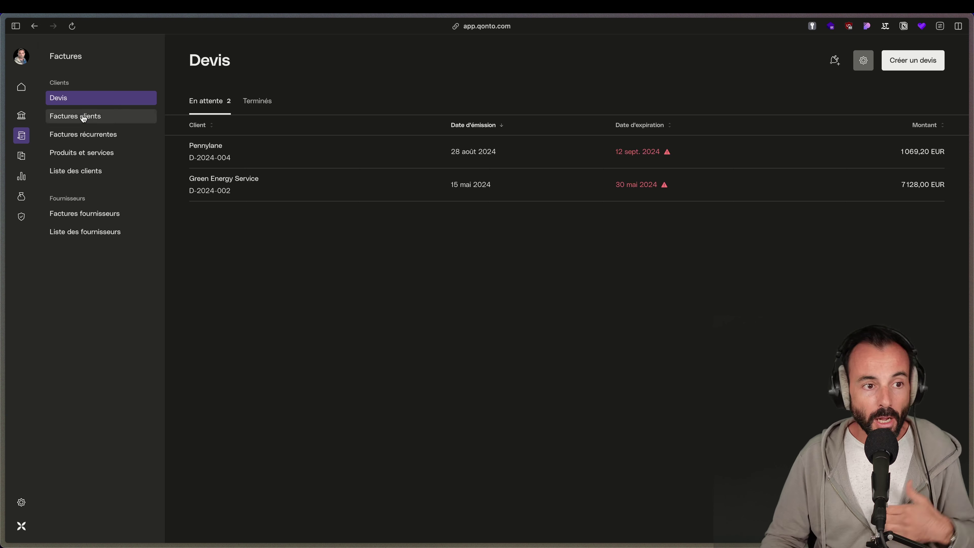
left_click(74, 99)
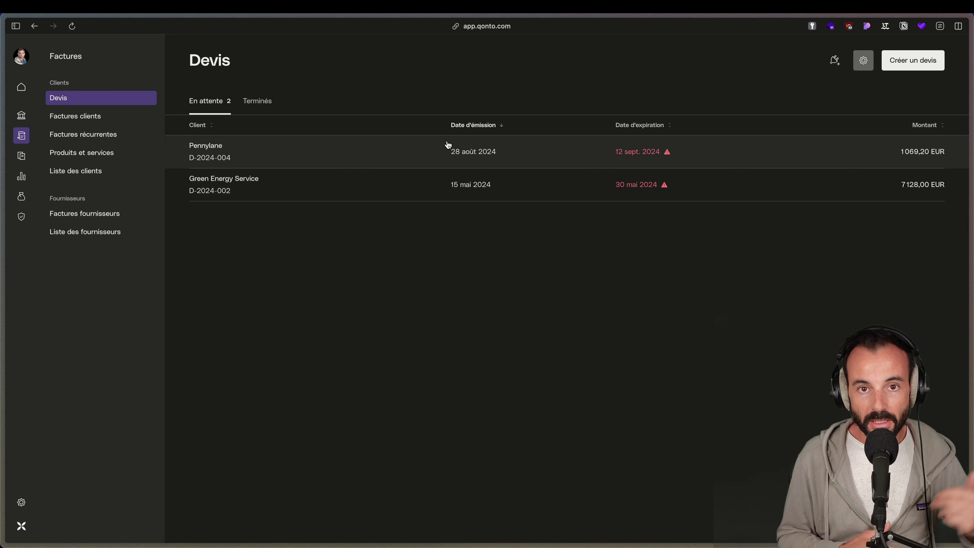
left_click(905, 65)
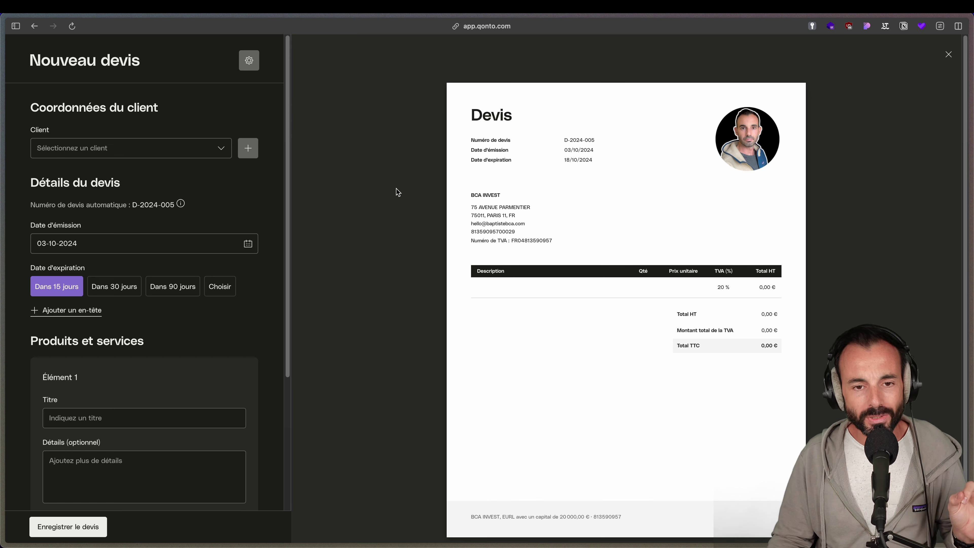
Look over the selectable clients and the automatic quote number in the new quote form
left_click(131, 152)
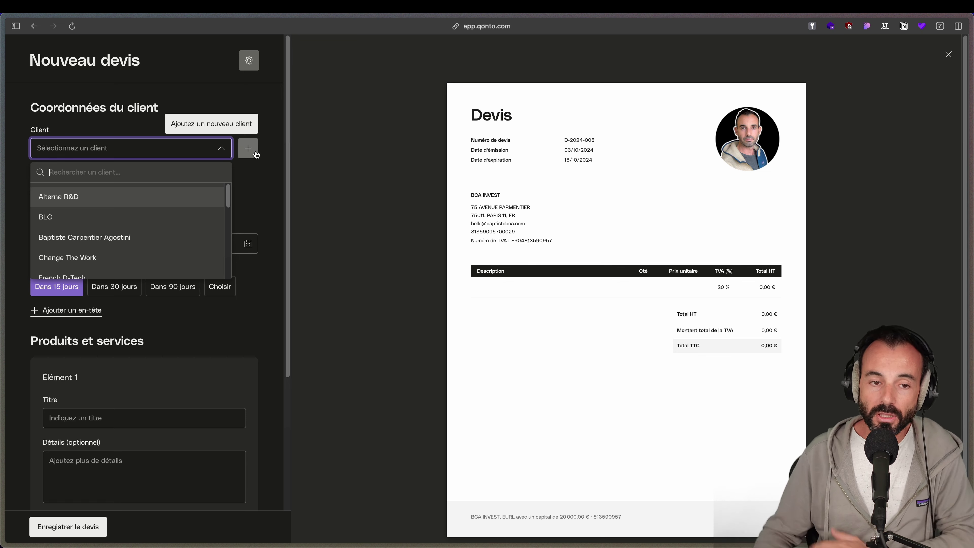
left_click(261, 197)
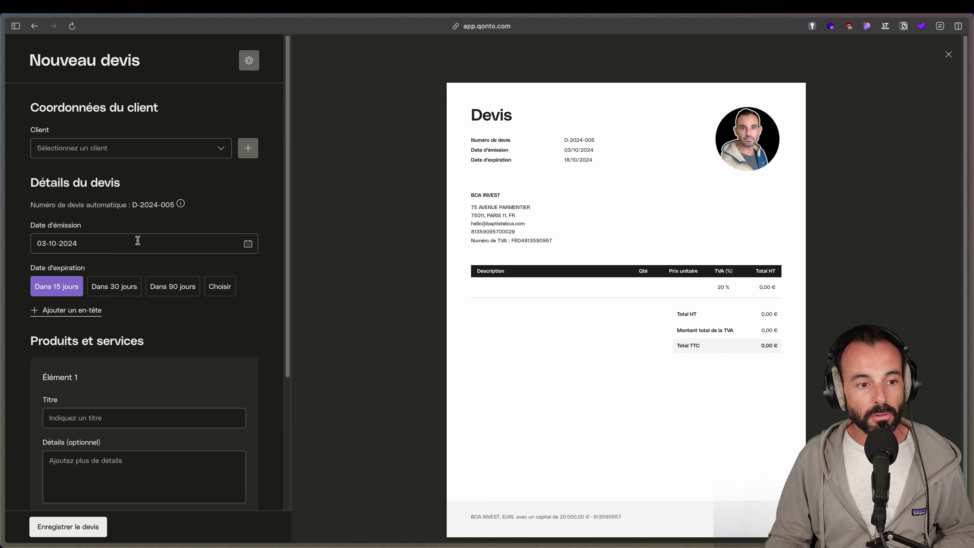
mouse_move(181, 206)
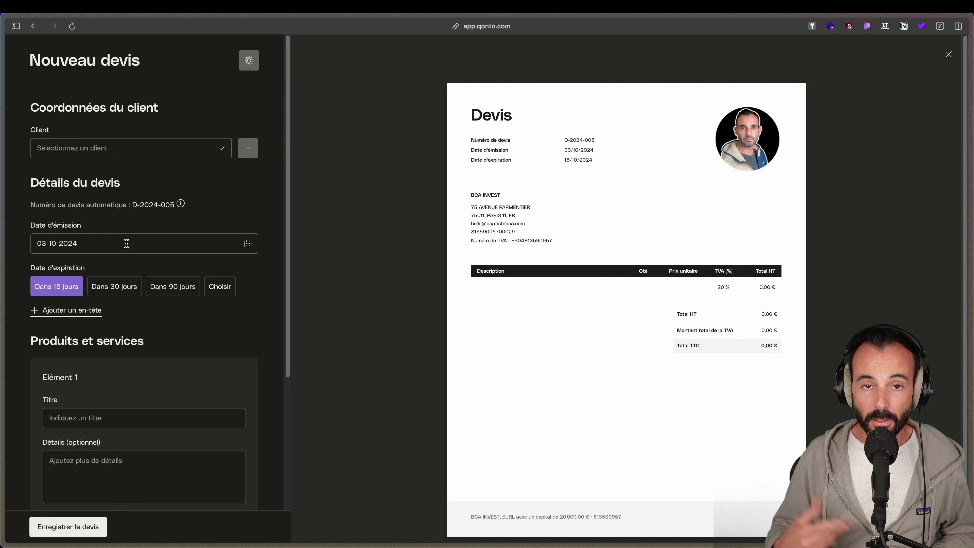
Set the quote's expiration to 15 days and add a header reading "Texte libre"
left_click(123, 294)
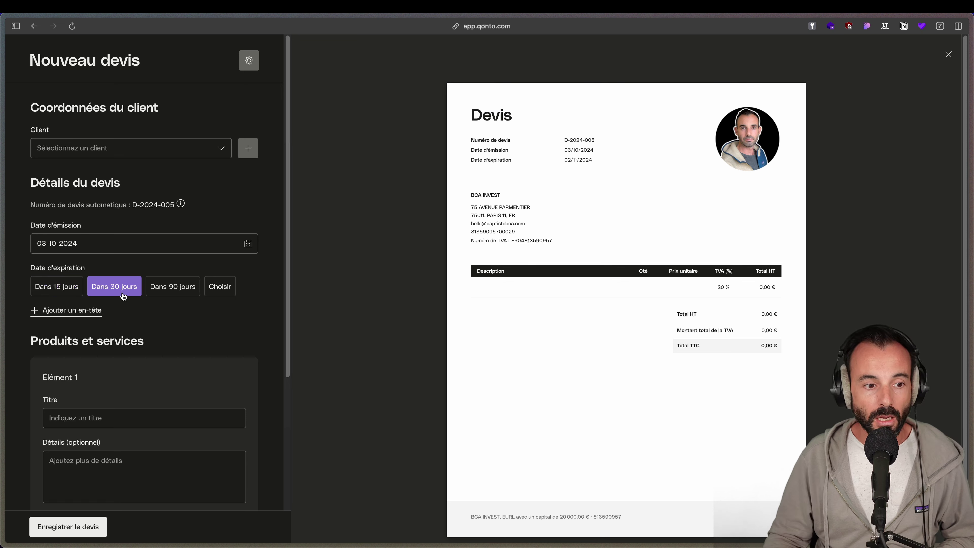
left_click(78, 293)
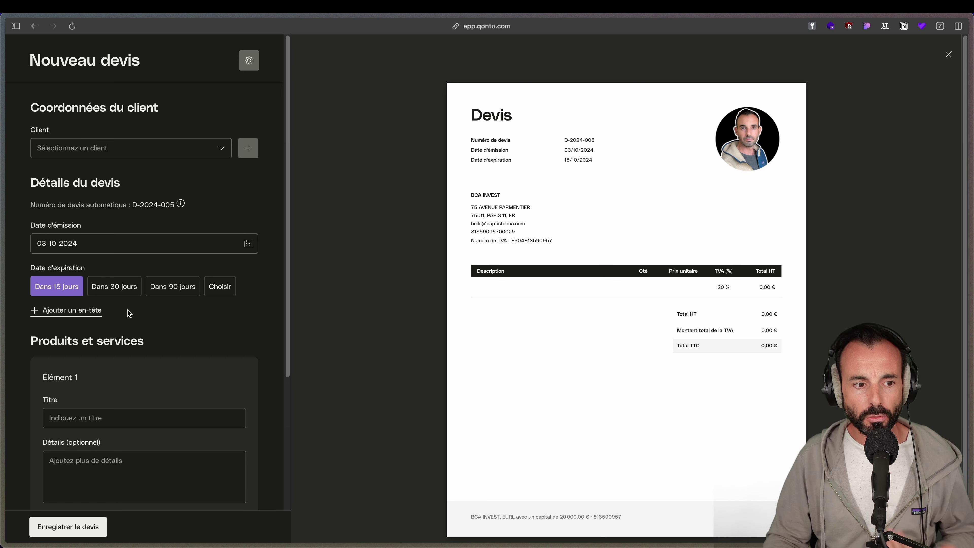
left_click(78, 314)
left_click(83, 354)
type("Texte libre")
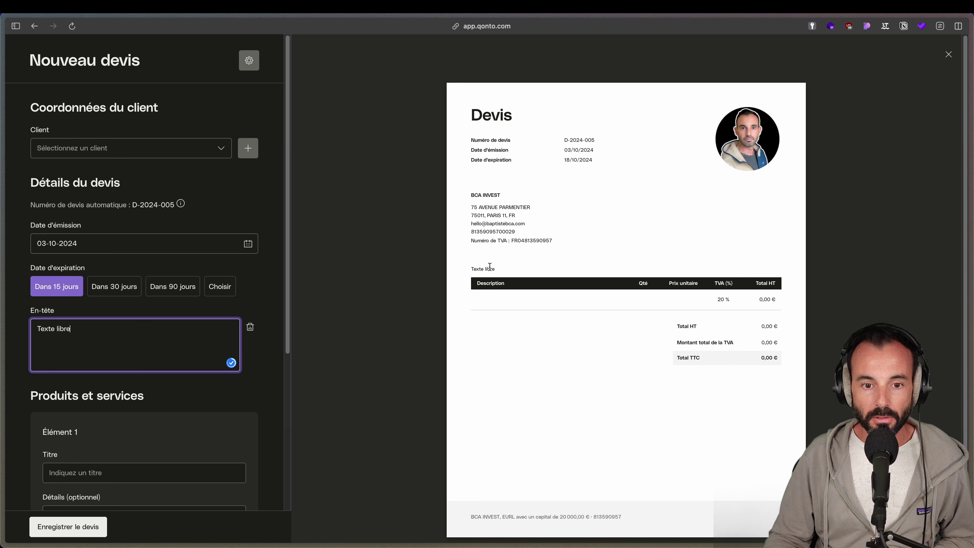
Fill the quote's first line with the saved Prestation service and set its quantity to 4
scroll(68, 351, "down", 5)
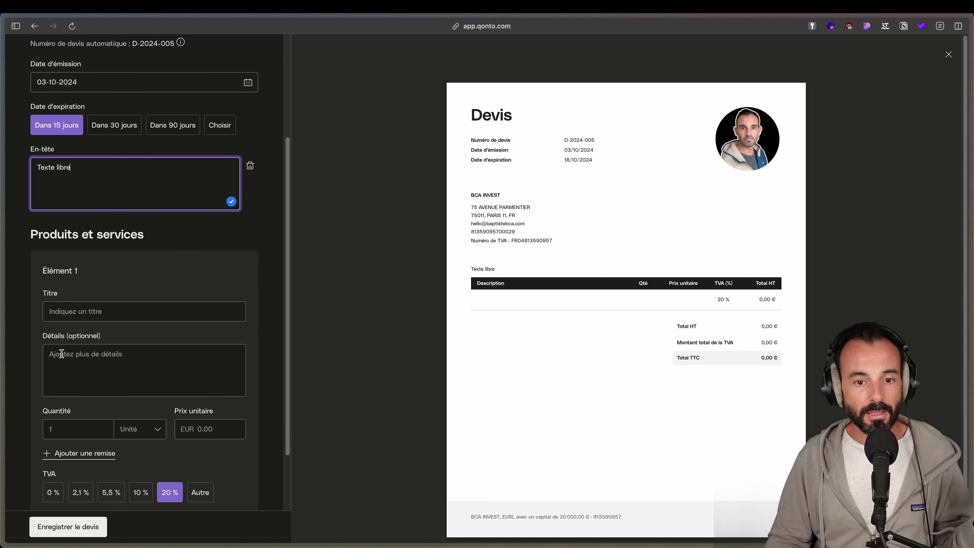
left_click(84, 305)
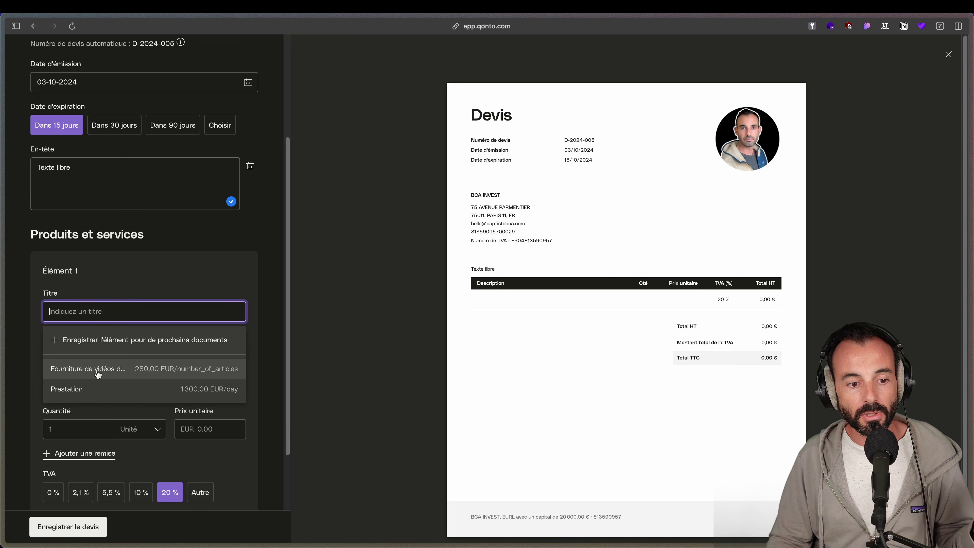
left_click(98, 387)
left_click(95, 366)
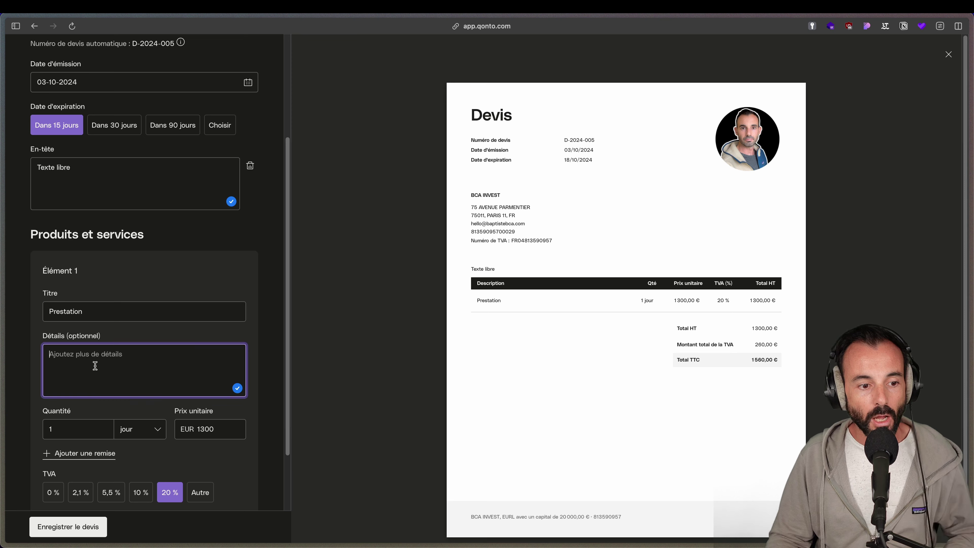
left_click(76, 427)
key("BackSpace")
type("4")
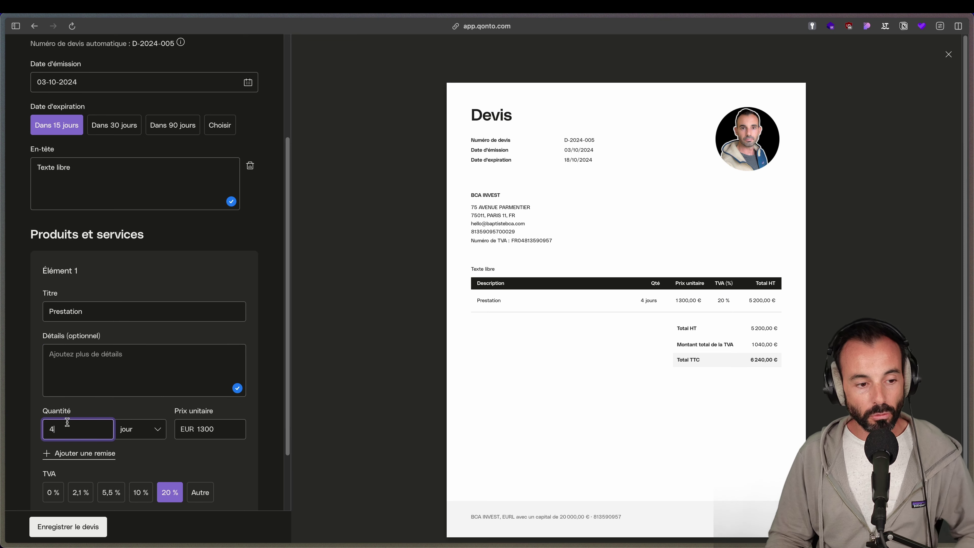
Check the unit choices of the Prestation line and the remaining options down to the additional notes
left_click(149, 428)
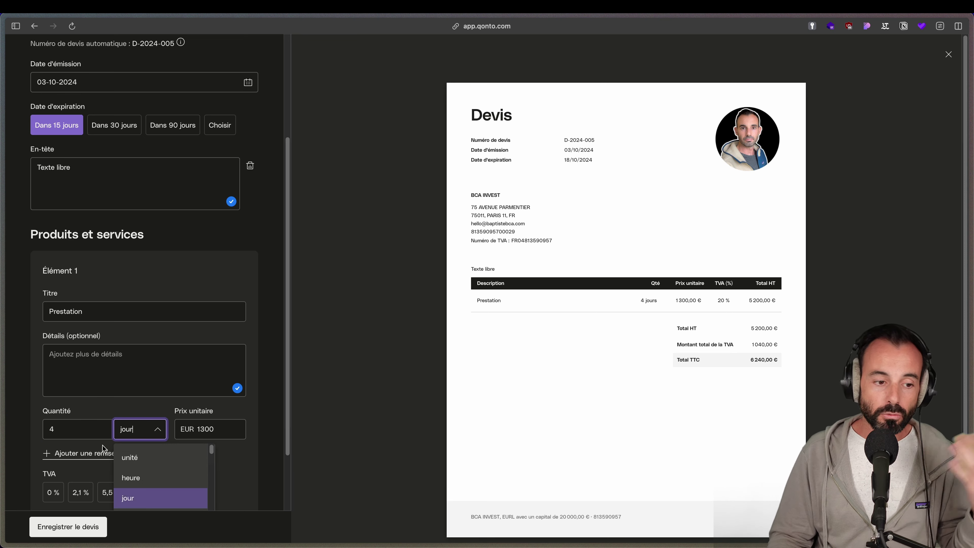
left_click(231, 454)
scroll(191, 460, "down", 5)
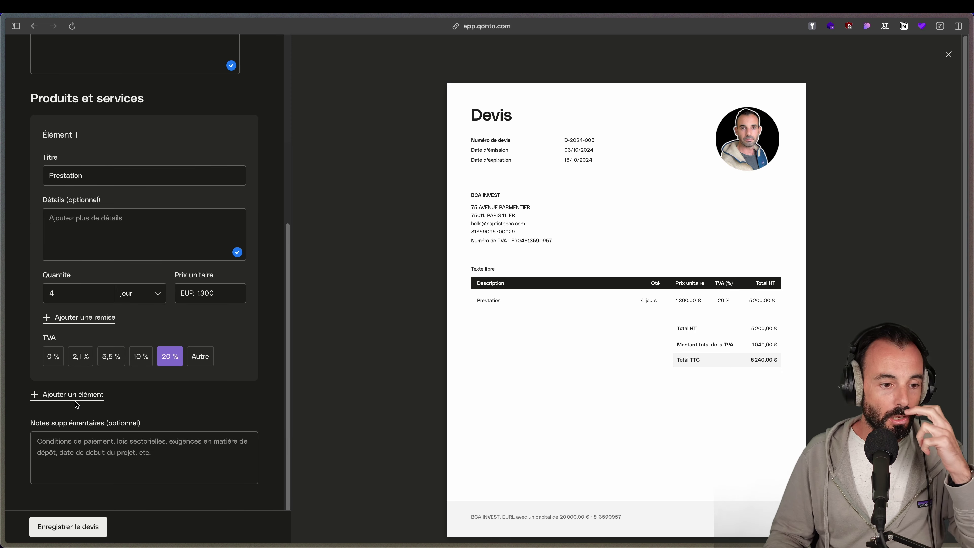
left_click(117, 453)
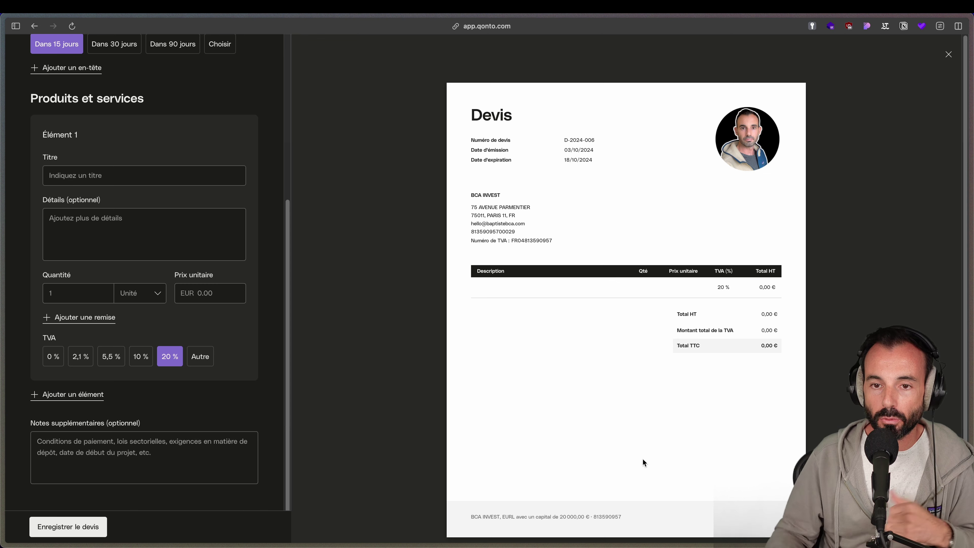
Discard the blank new quote without saving it and open the pending Green Energy Service quote
left_click(948, 54)
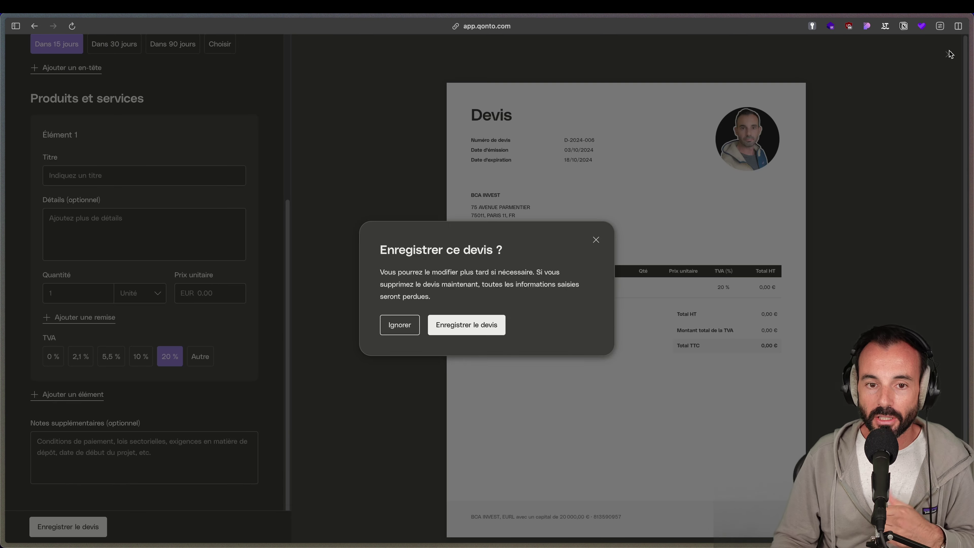
left_click(398, 325)
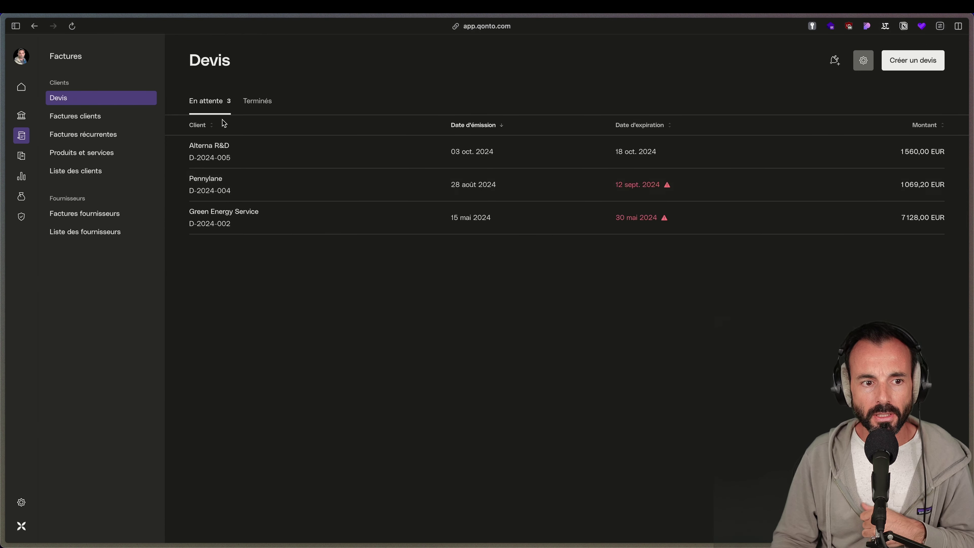
left_click(302, 221)
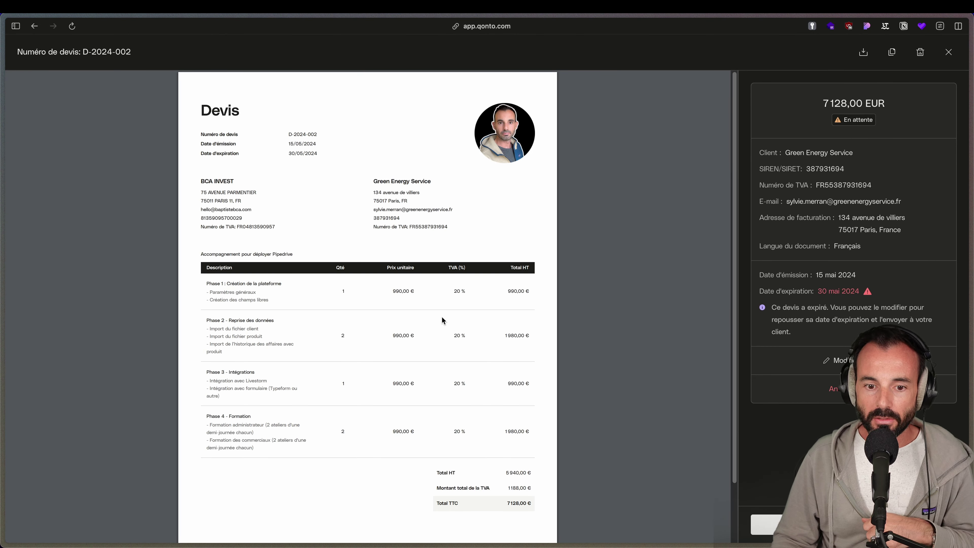
Review the Green Energy Service quote down to its footer, download it, and return to the quotes list
scroll(442, 319, "down", 2)
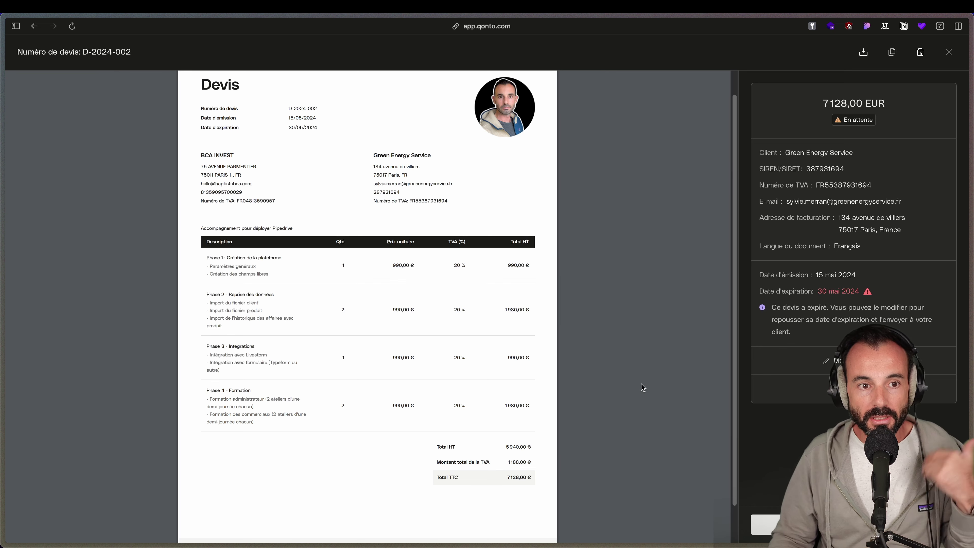
scroll(638, 384, "down", 2)
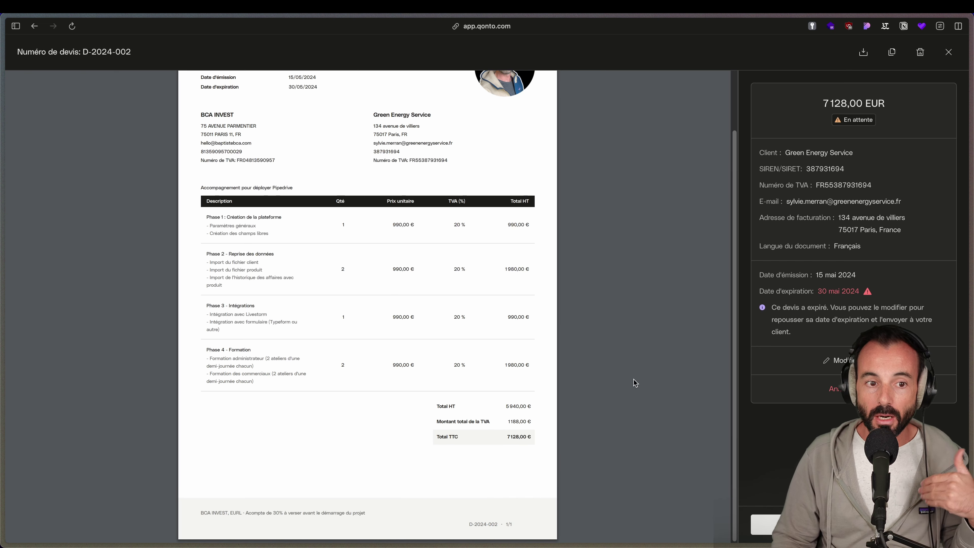
left_click(865, 53)
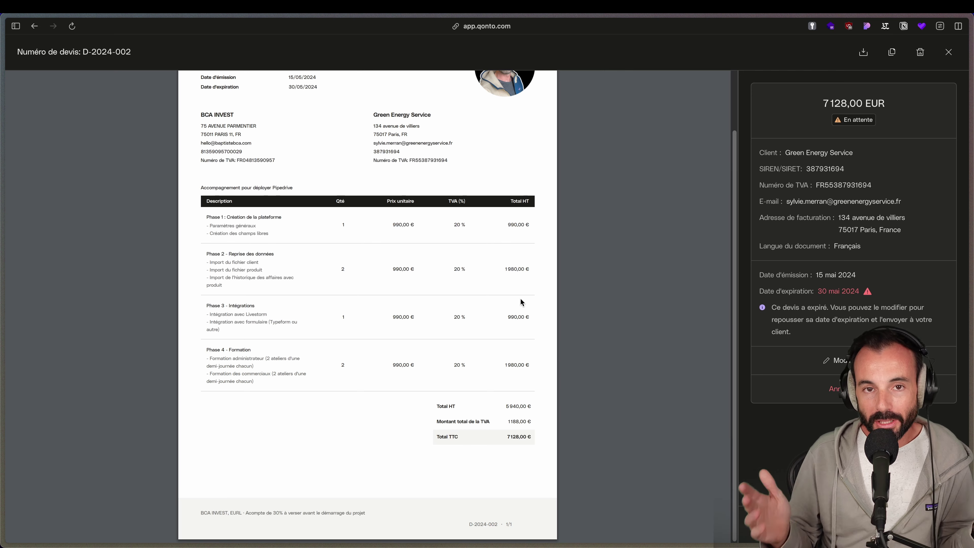
left_click(949, 52)
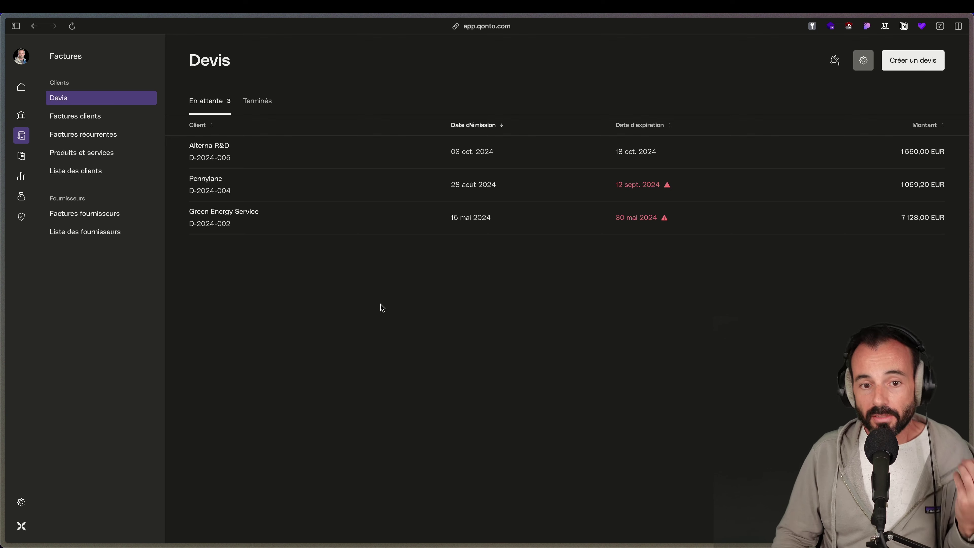
left_click(287, 231)
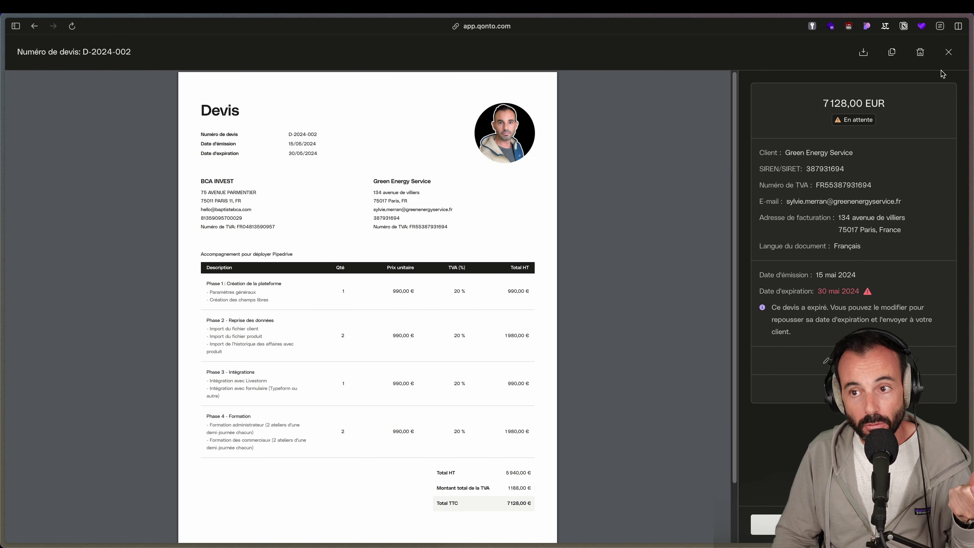
left_click(948, 52)
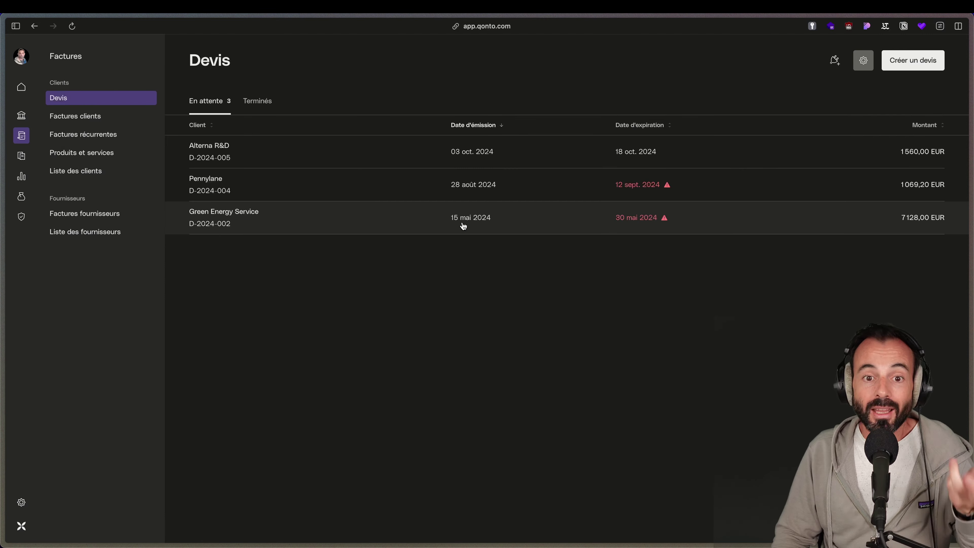
Review the client invoices to collect, a completed Udemy INC invoice, and the recurring invoices page
left_click(76, 119)
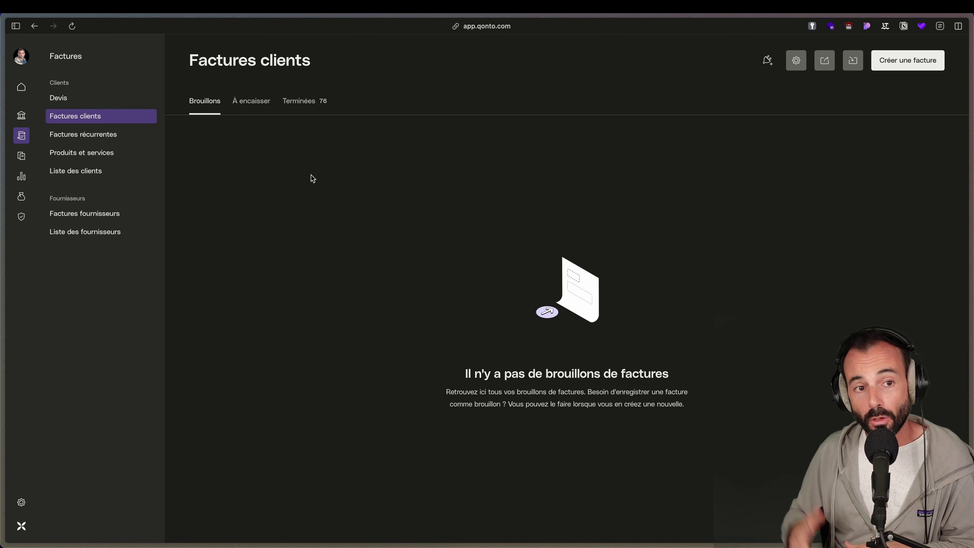
left_click(254, 109)
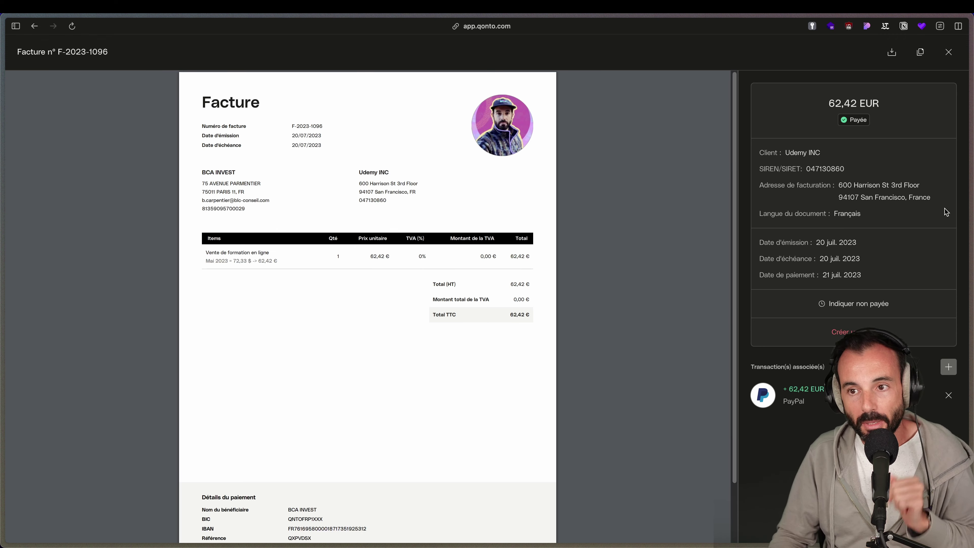
left_click(948, 52)
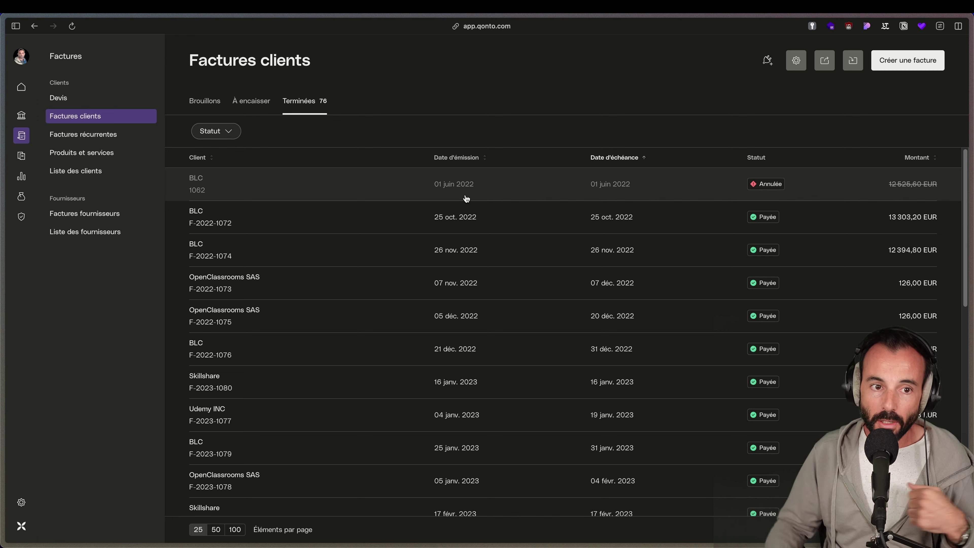
left_click(61, 138)
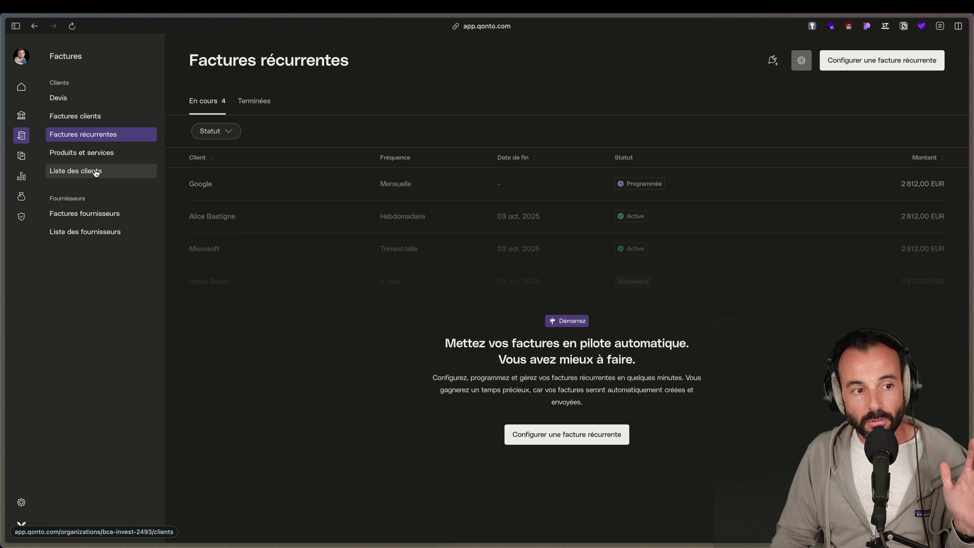
Start a new item in the products and services catalogue and name it "Prestation - %month%"
left_click(96, 159)
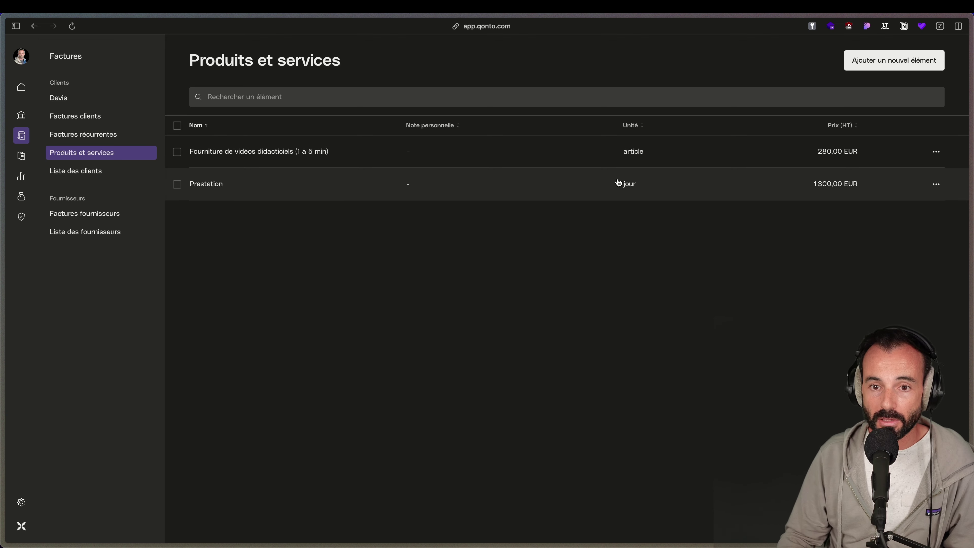
left_click(867, 66)
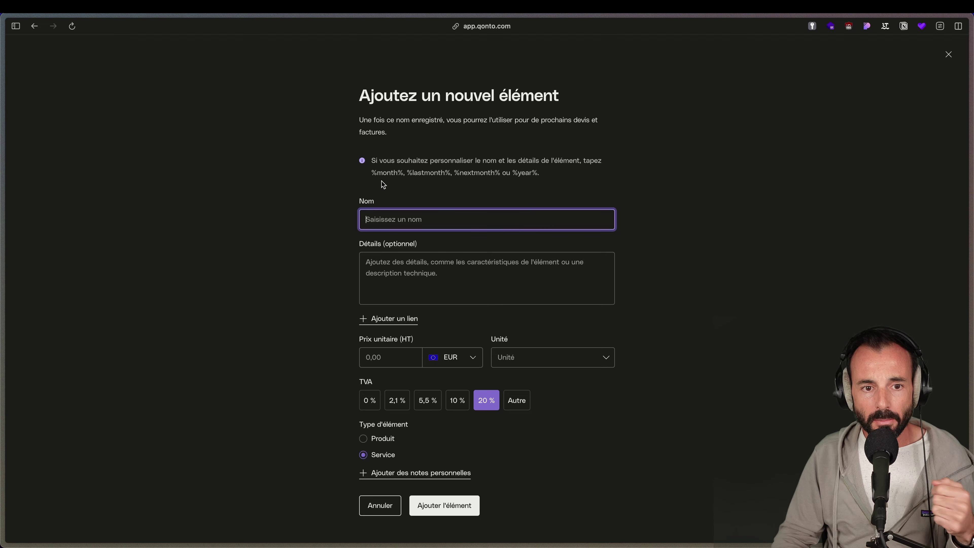
left_click_drag(371, 173, 404, 172)
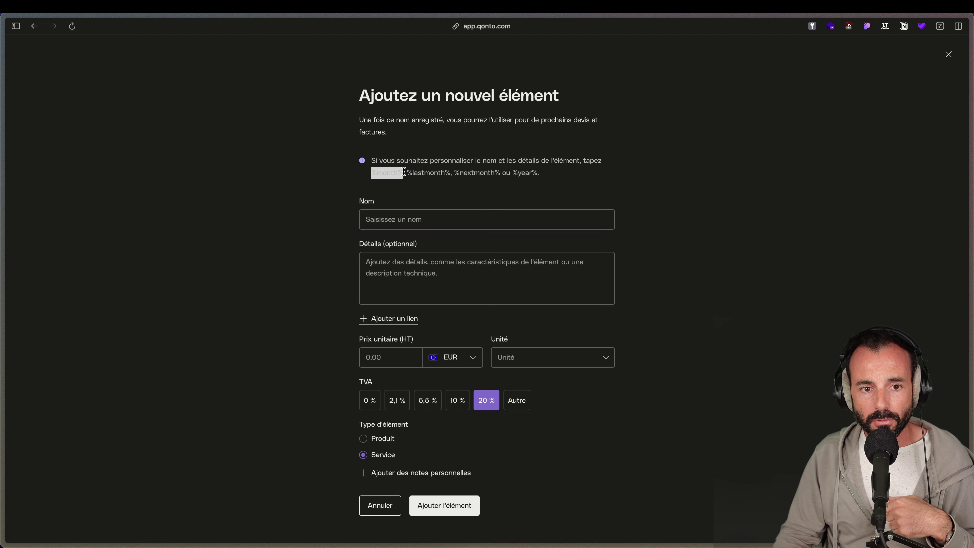
left_click(399, 217)
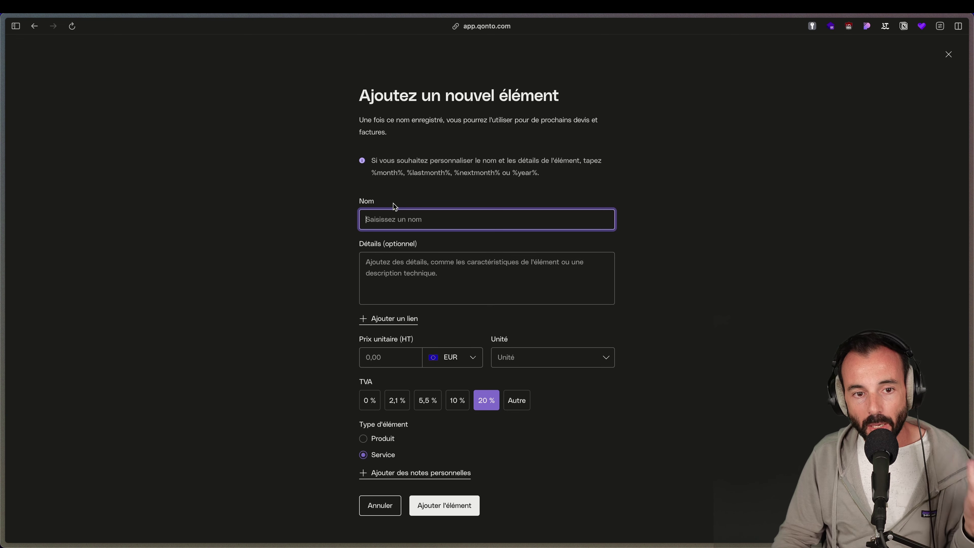
type("Pre")
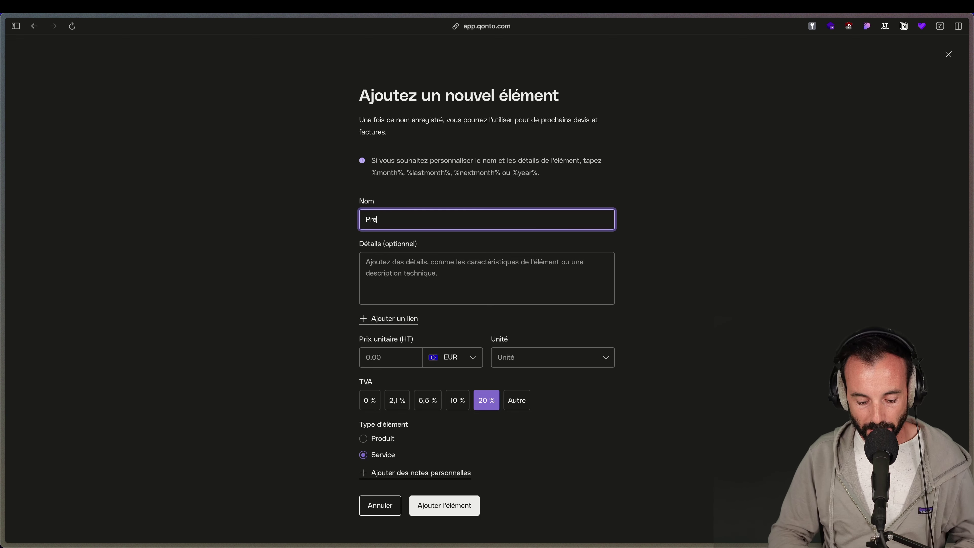
type("station, -")
left_click_drag(371, 173, 402, 173)
key("super+c")
left_click(414, 222)
key("super+v")
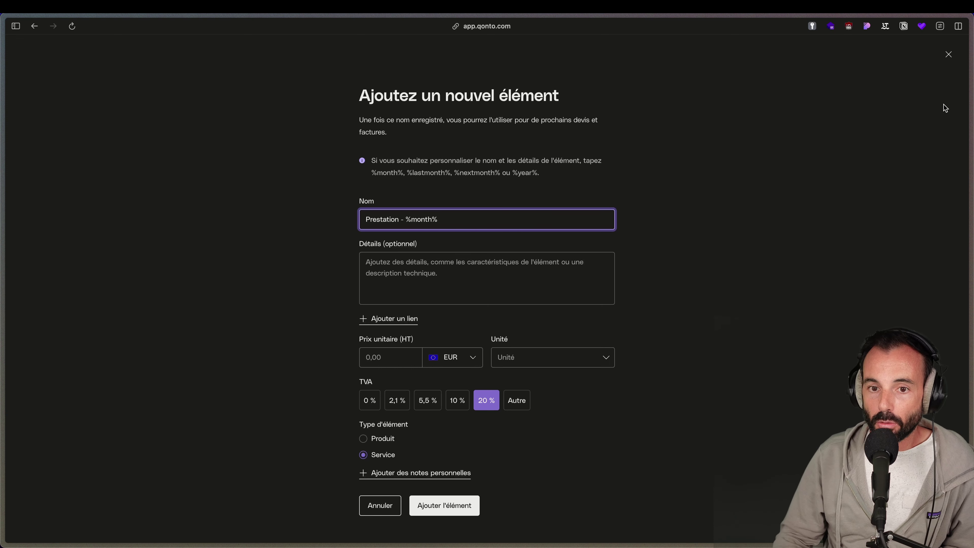
Enter "Voici n" as the details text of the new catalogue item
left_click(482, 277)
type("Voici n")
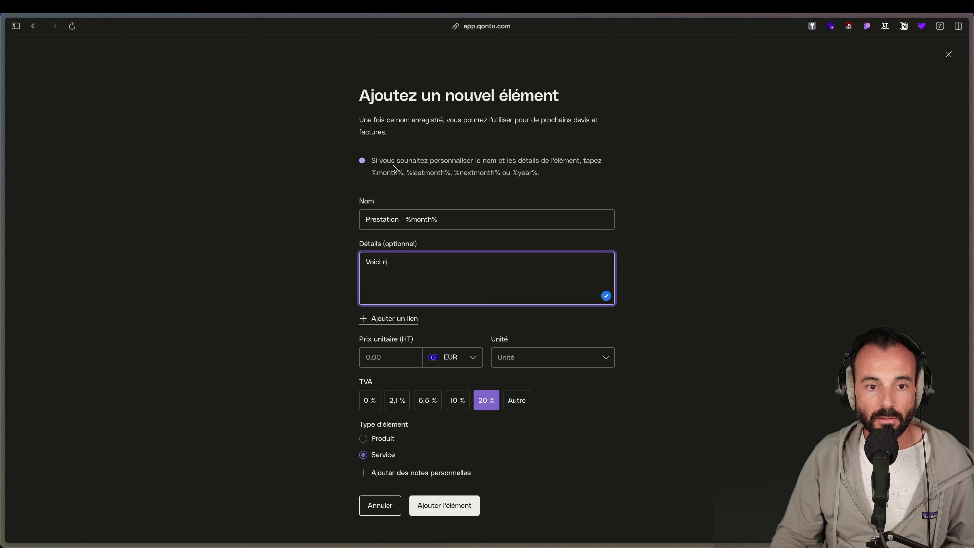
left_click(411, 173)
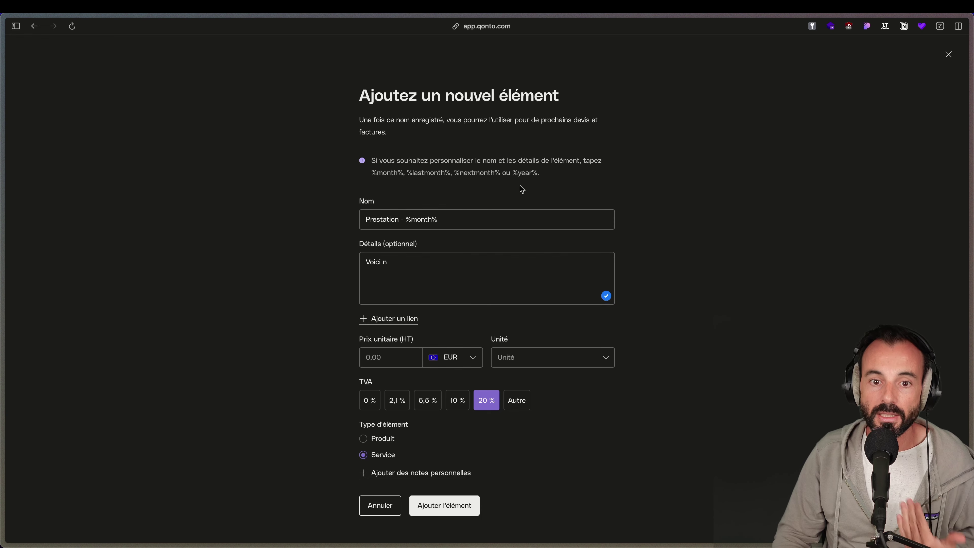